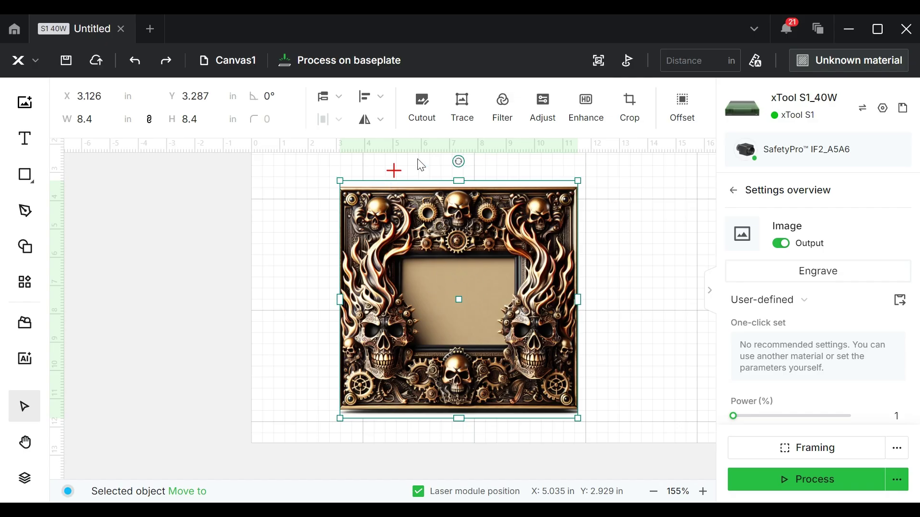
Step: Draw a rectangle about 3.95 × 2.79 in over the frame's inner opening, matching its right side to the opening's edge
mouse_move(29, 177)
click(91, 197)
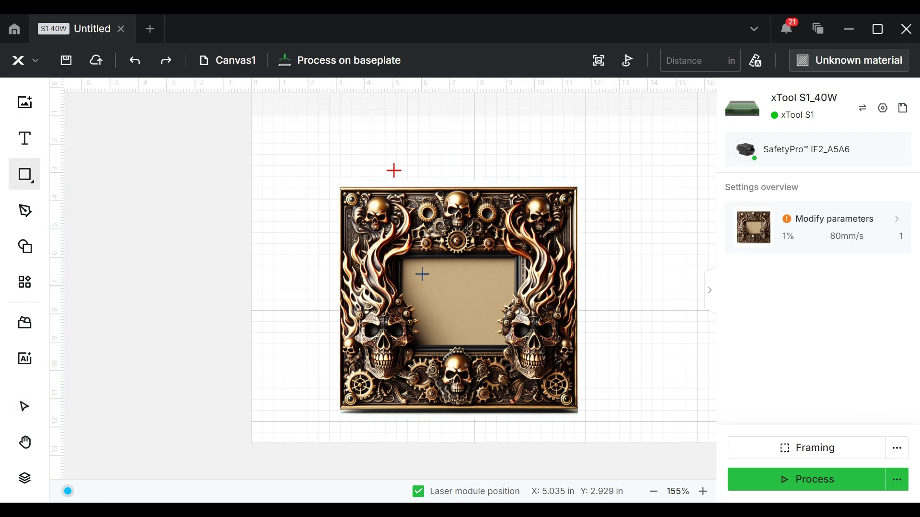
scroll(419, 285, up, 5)
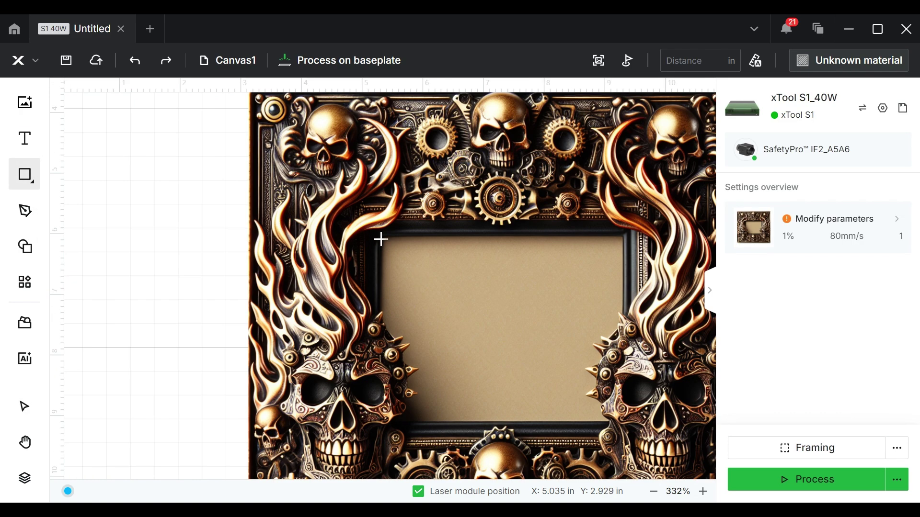
mouse_move(382, 237)
mouse_down()
mouse_move(542, 372)
mouse_move(607, 416)
mouse_move(623, 420)
mouse_move(622, 406)
mouse_up()
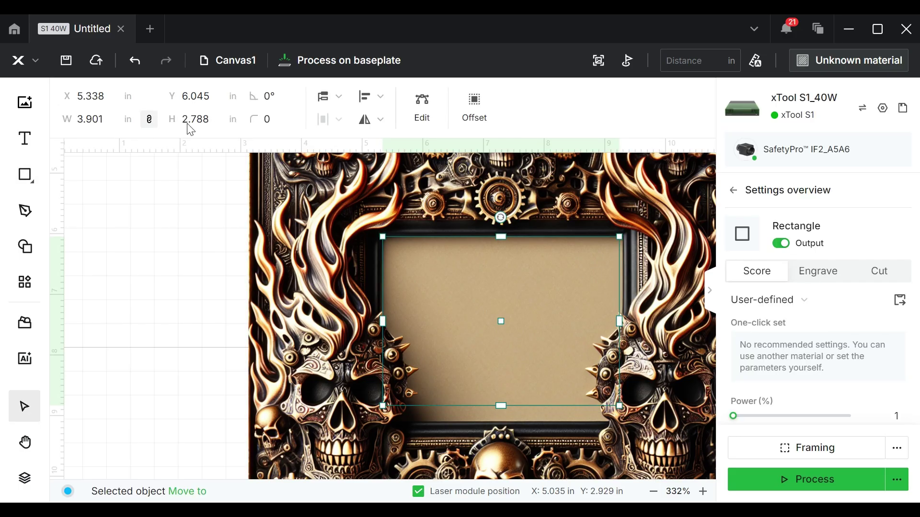
drag(619, 321, 623, 322)
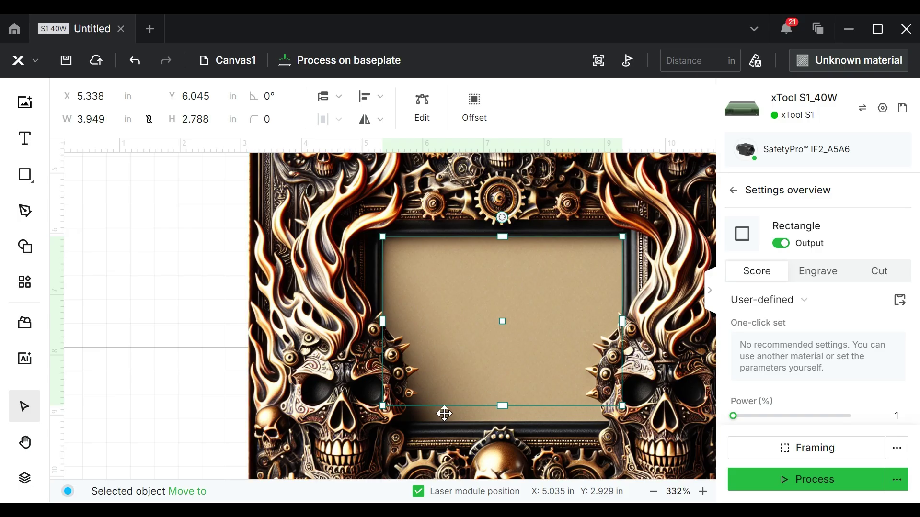
Step: Edit the rectangle's nodes, adding points so its left side follows the topmost spikes of the left skull
click(422, 108)
scroll(434, 341, up, 5)
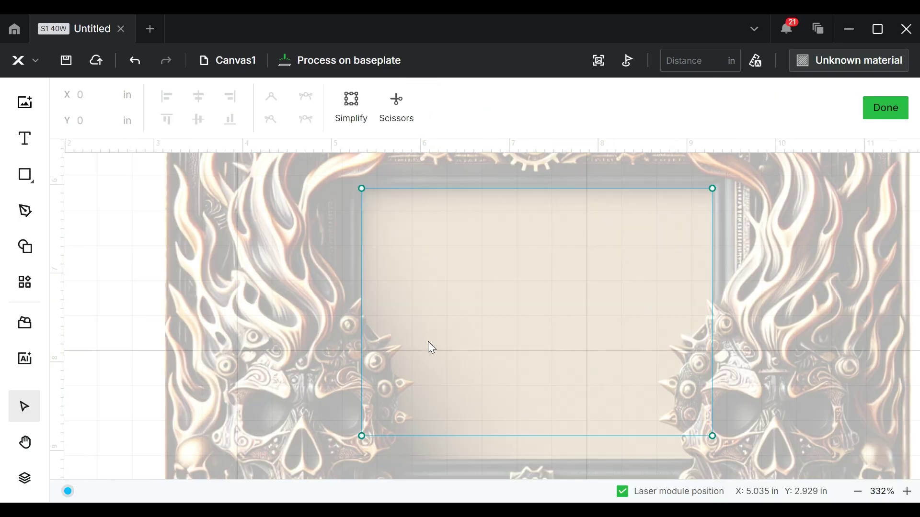
scroll(364, 330, up, 5)
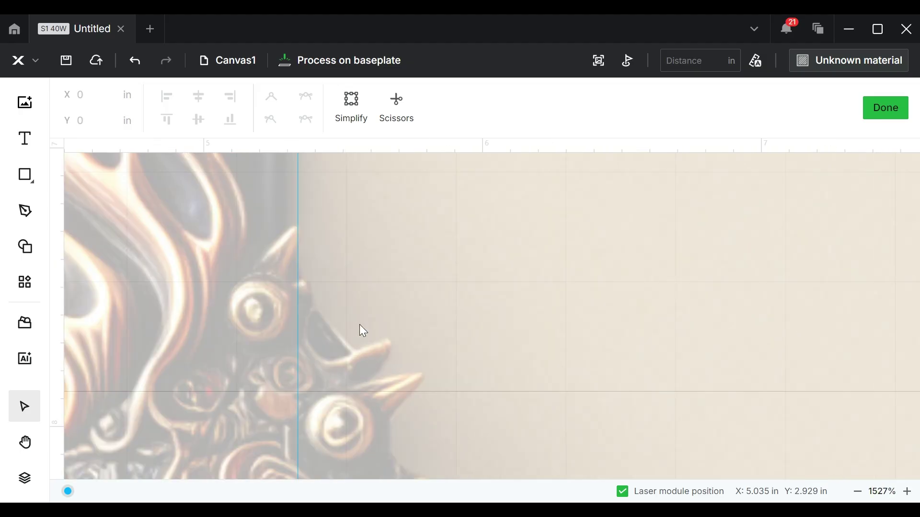
drag(299, 303, 303, 260)
drag(303, 292, 312, 280)
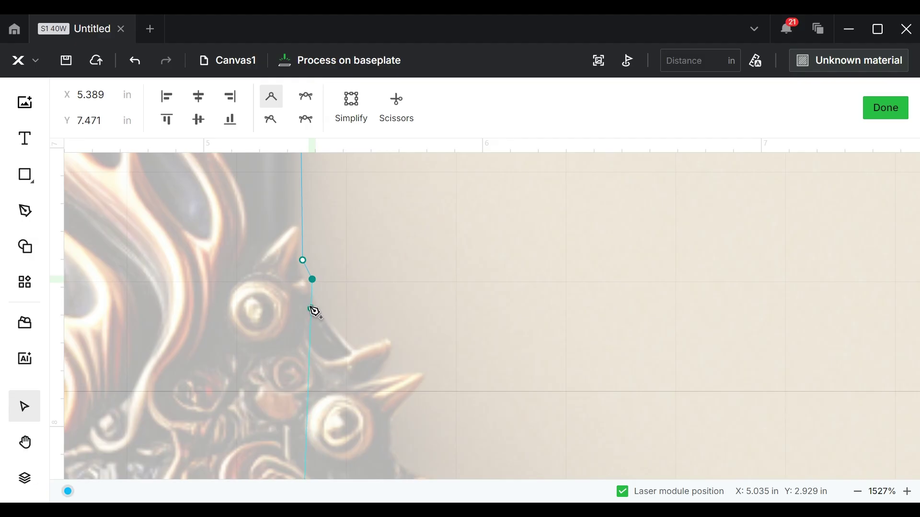
drag(311, 307, 318, 298)
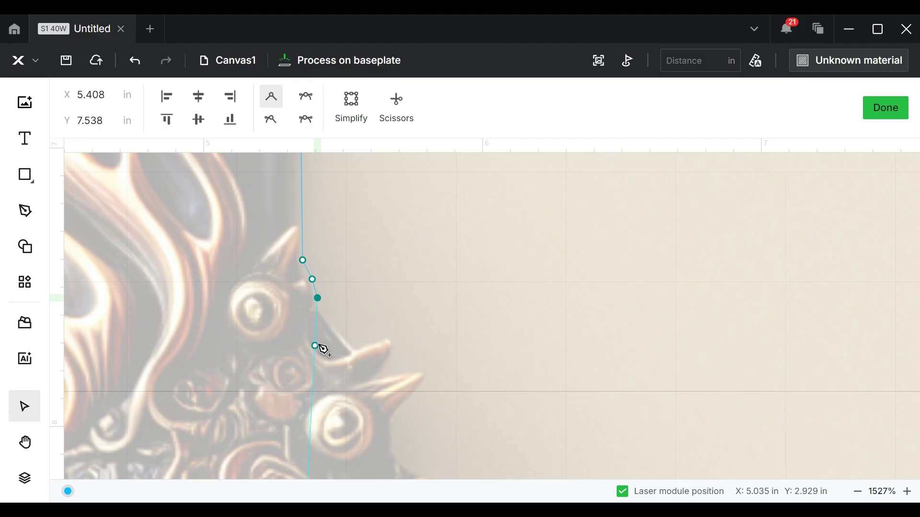
drag(315, 346, 399, 340)
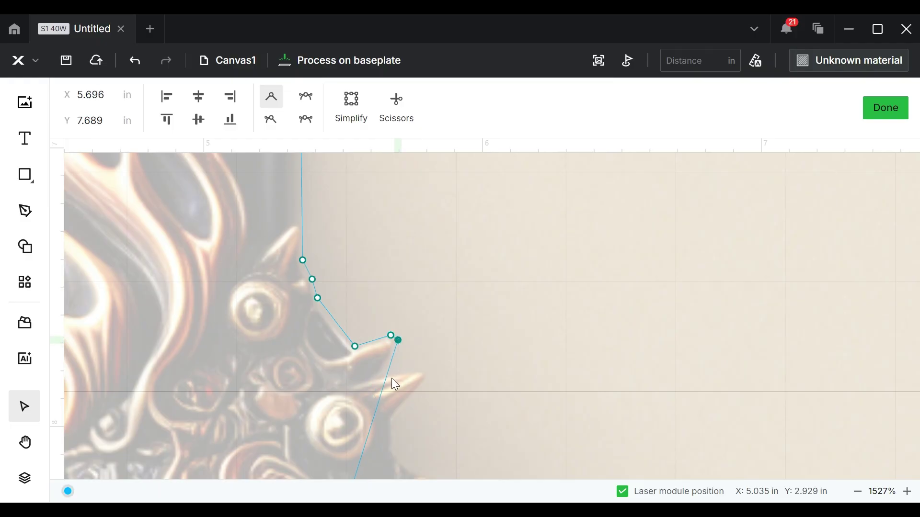
Step: Add nodes that shape the outline into the notch and around the next spike down on the left skull
drag(389, 372, 379, 395)
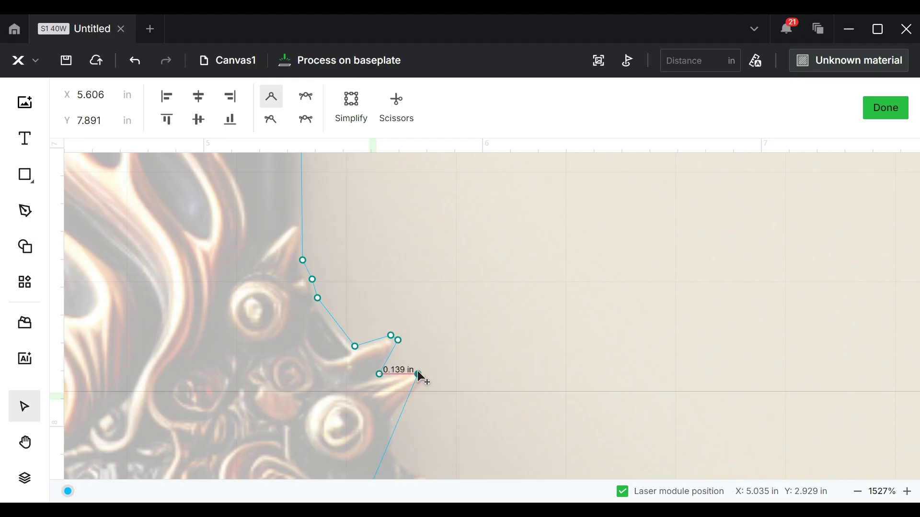
drag(425, 362, 431, 376)
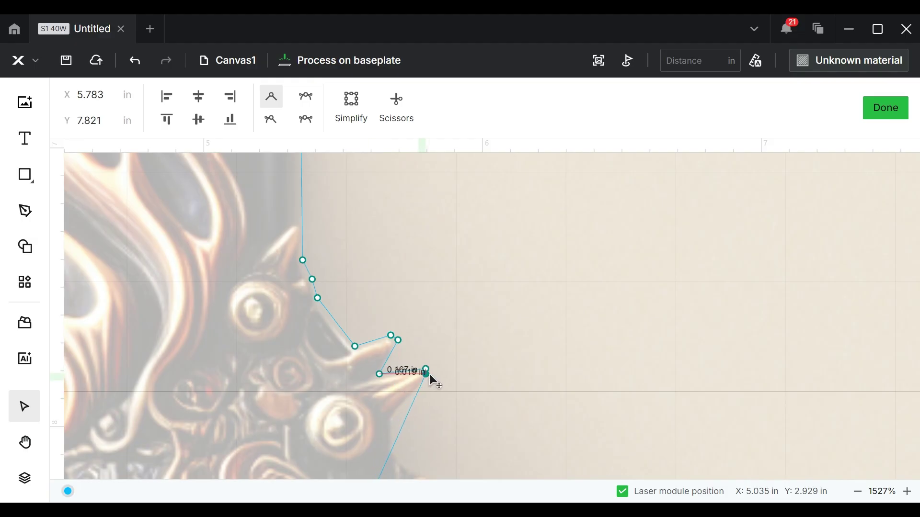
drag(434, 381, 435, 382)
drag(412, 422, 398, 410)
Step: Trace the recess below that spike and the following large spike on the left skull with added nodes
scroll(425, 396, down, 3)
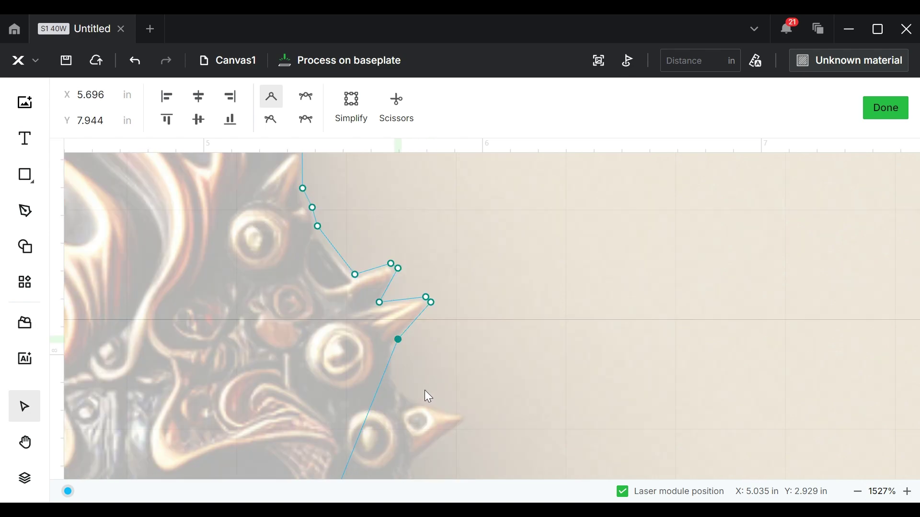
click(396, 353)
drag(396, 353, 392, 374)
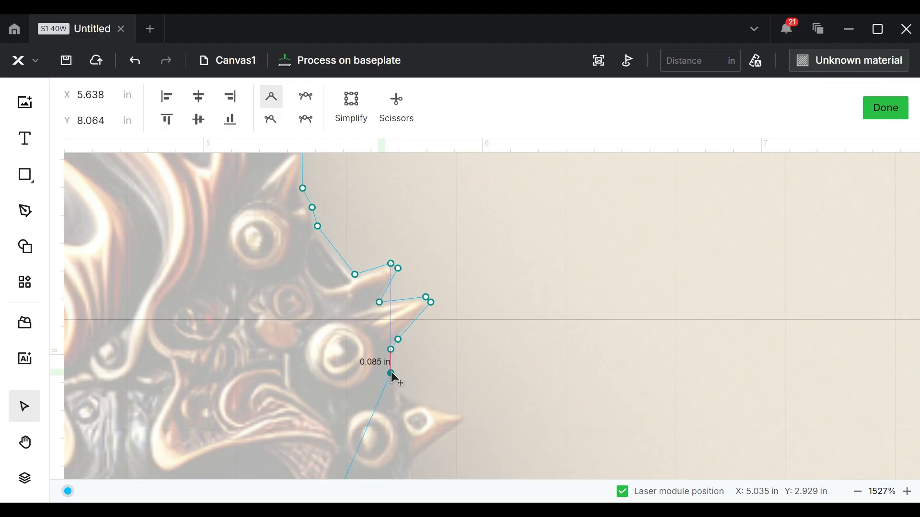
click(398, 402)
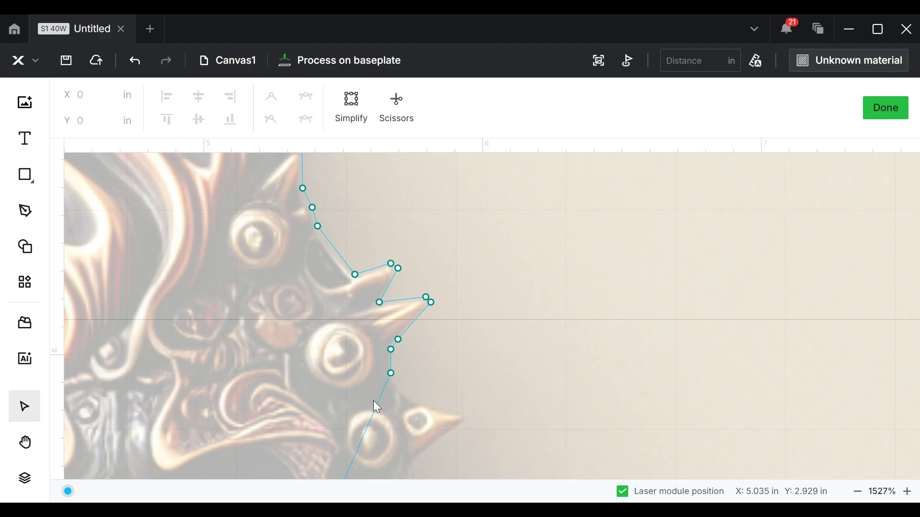
drag(380, 407, 409, 401)
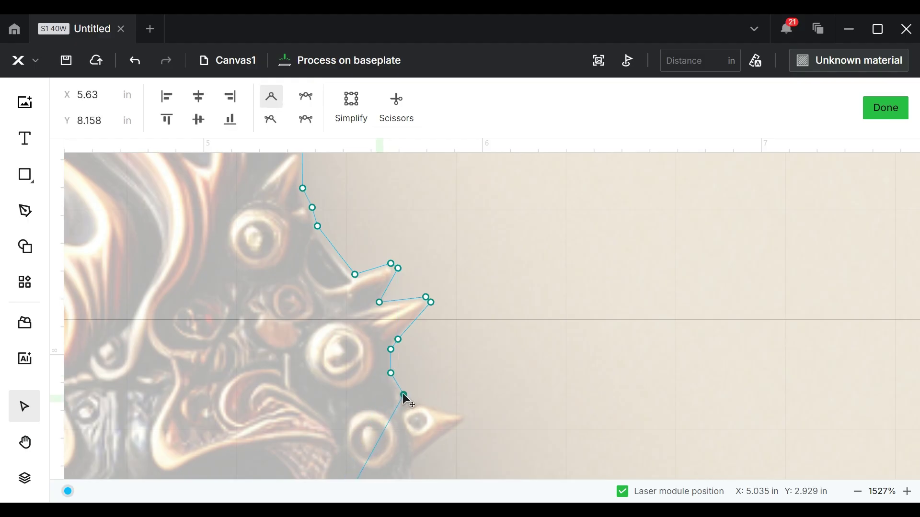
drag(387, 426, 468, 415)
drag(444, 443, 437, 440)
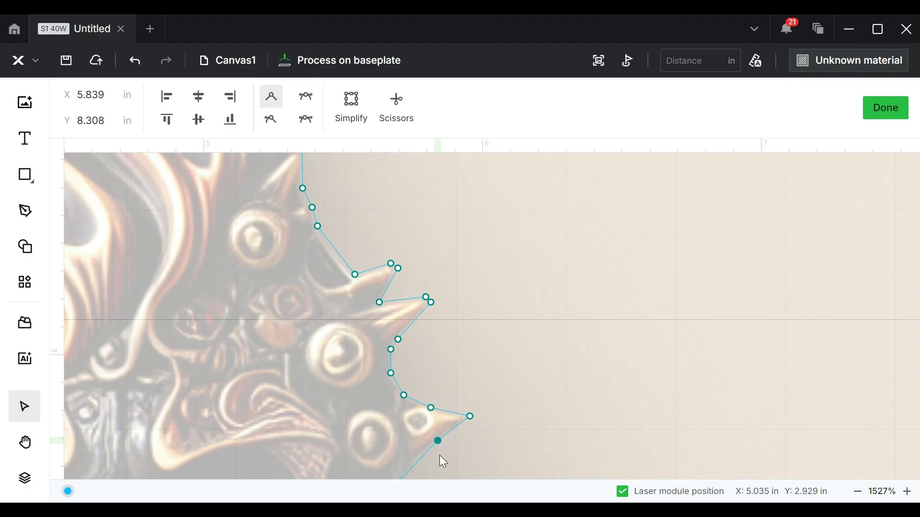
Step: Shape the outline around the left skull's lowest spike and move the lower-left corner node in beneath it
scroll(441, 427, down, 3)
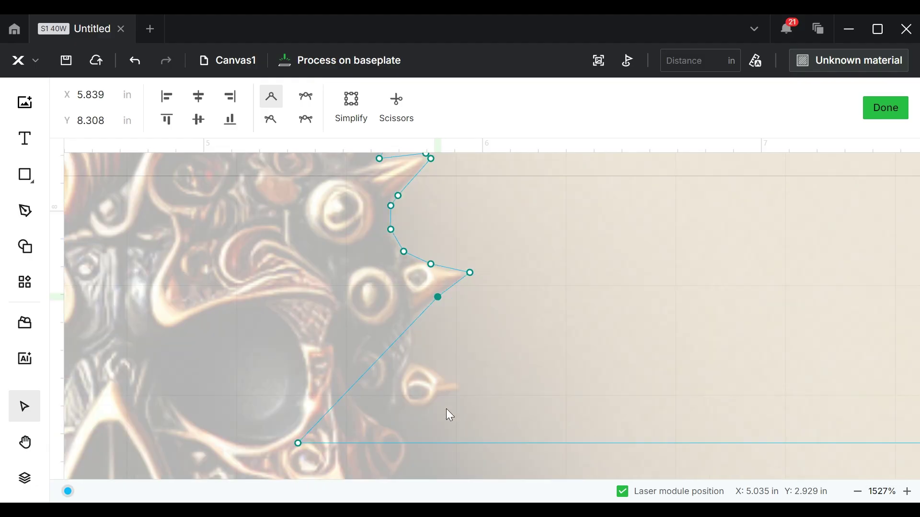
click(416, 322)
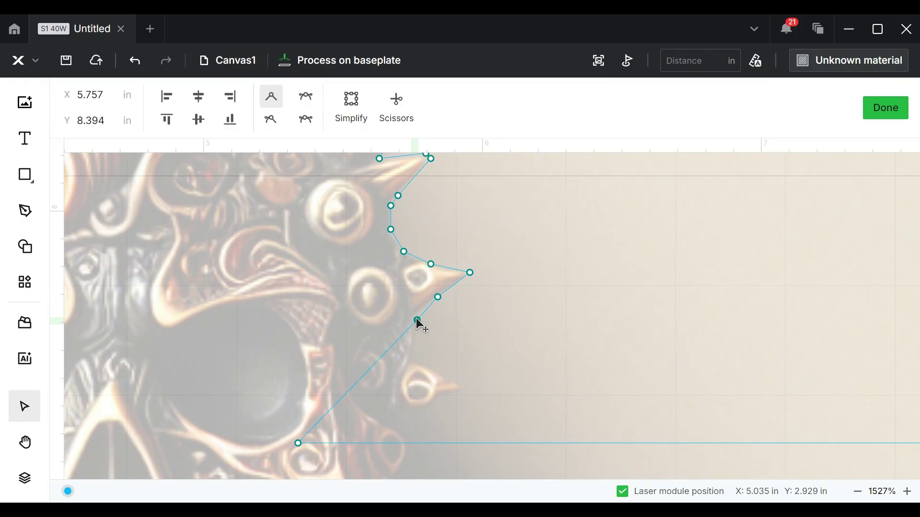
drag(396, 342, 417, 352)
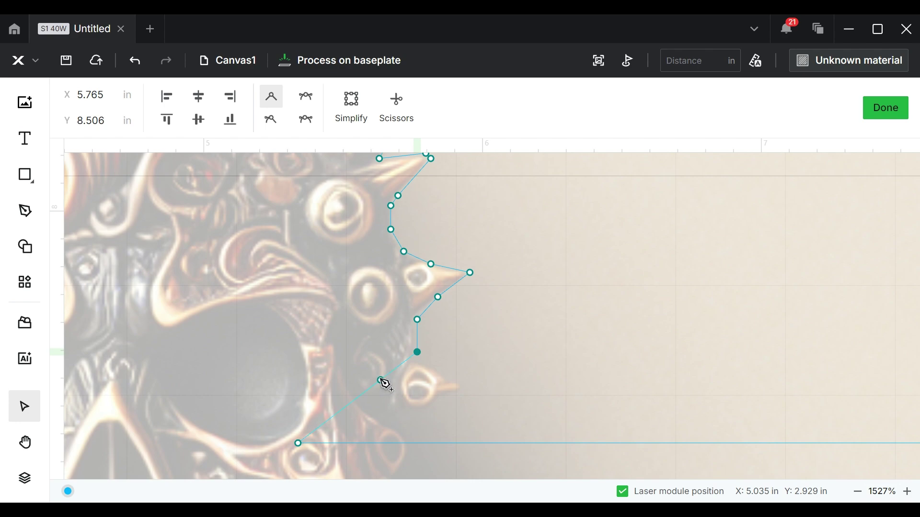
drag(384, 378, 436, 406)
drag(297, 442, 404, 426)
Step: Extend both lower ends of the outline down to the opening's bottom edge beside the left and right skulls
scroll(511, 399, down, 1)
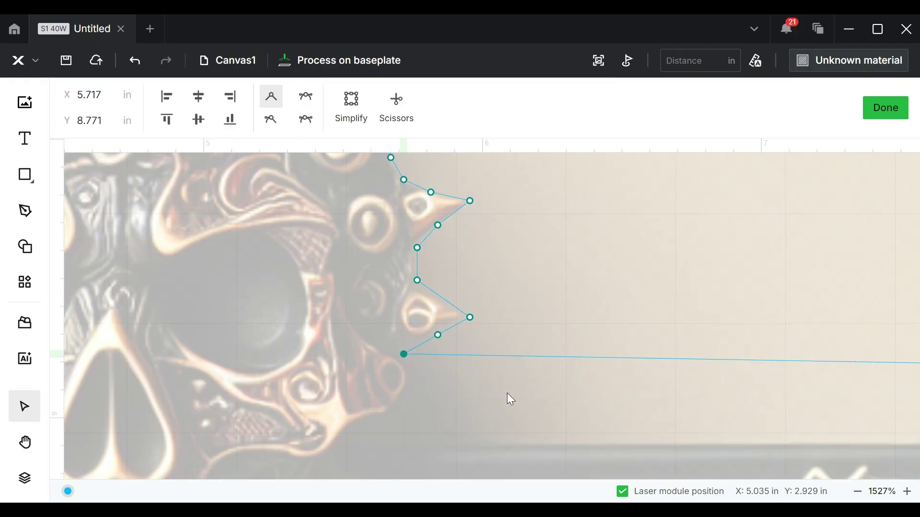
drag(448, 356, 396, 433)
scroll(627, 345, down, 5)
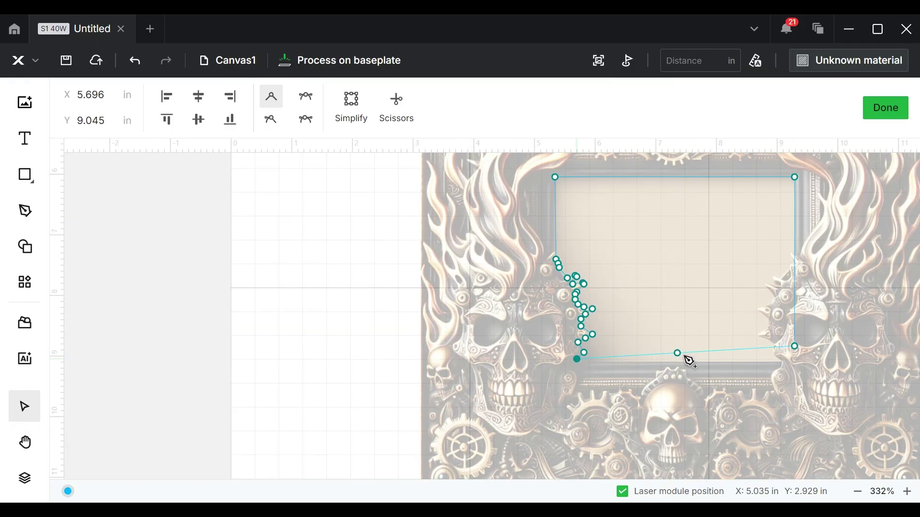
scroll(793, 336, up, 5)
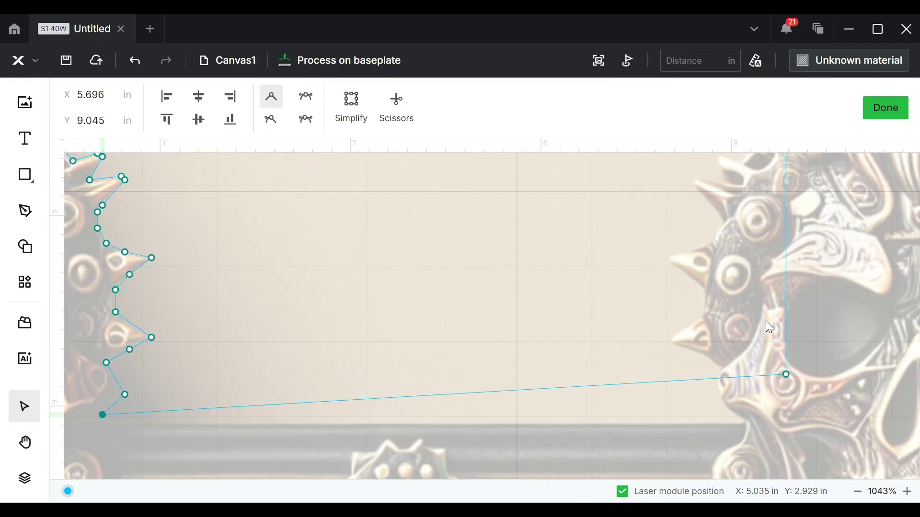
drag(787, 374, 722, 403)
click(740, 395)
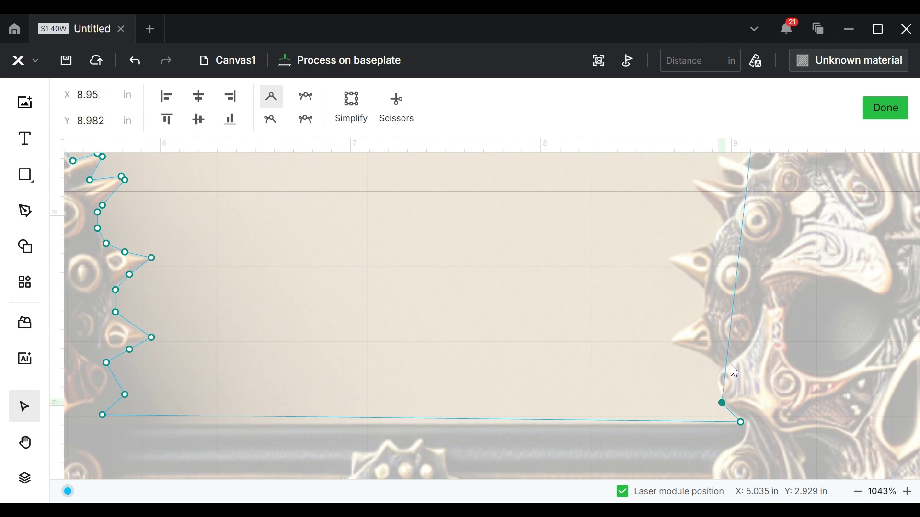
Step: Add nodes along the outline's right side to trace the lower three spikes of the right skull
drag(728, 366, 700, 356)
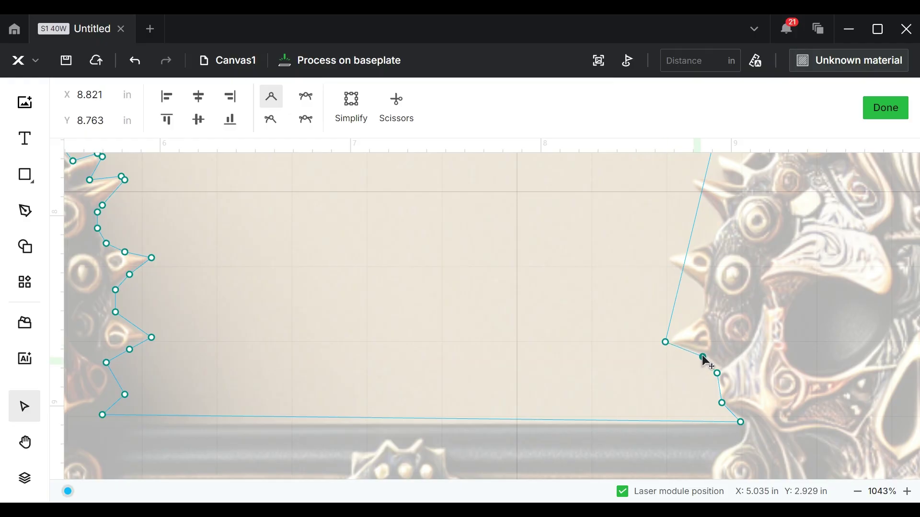
drag(678, 308, 665, 258)
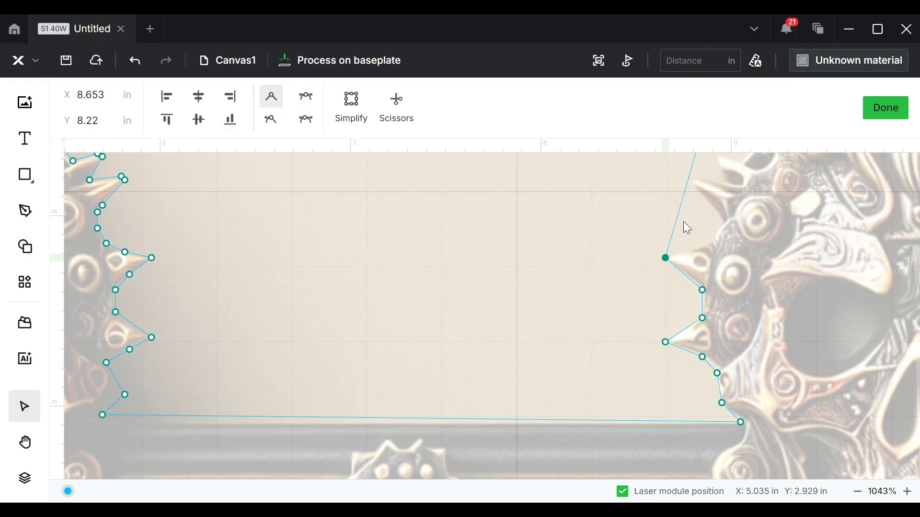
drag(676, 222, 722, 222)
drag(730, 186, 693, 172)
Step: Trace the right skull's upper spikes with added nodes, up to the opening's straight right edge
scroll(757, 211, up, 3)
drag(698, 289, 717, 291)
drag(726, 257, 741, 300)
drag(753, 244, 767, 227)
drag(770, 194, 786, 226)
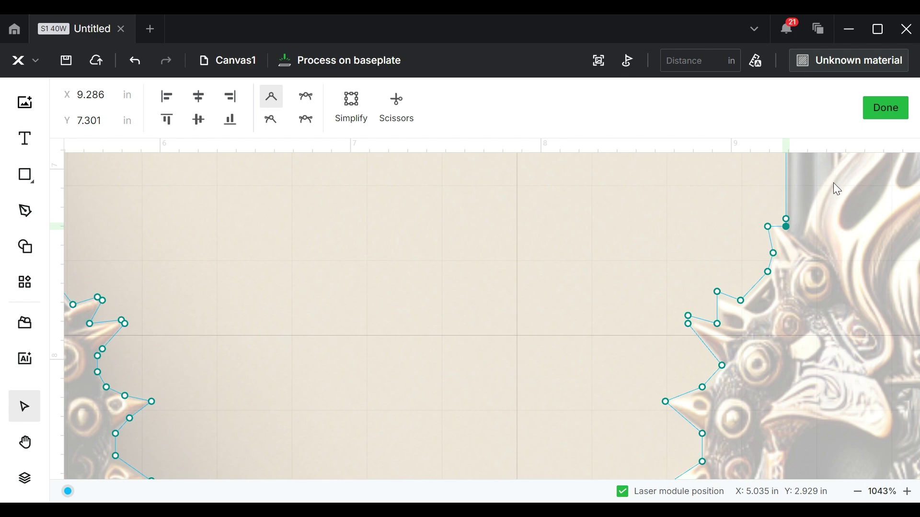
Step: Refine the tip of the right skull's topmost spike by adding a node above it and nudging the neighbouring node
scroll(796, 242, up, 4)
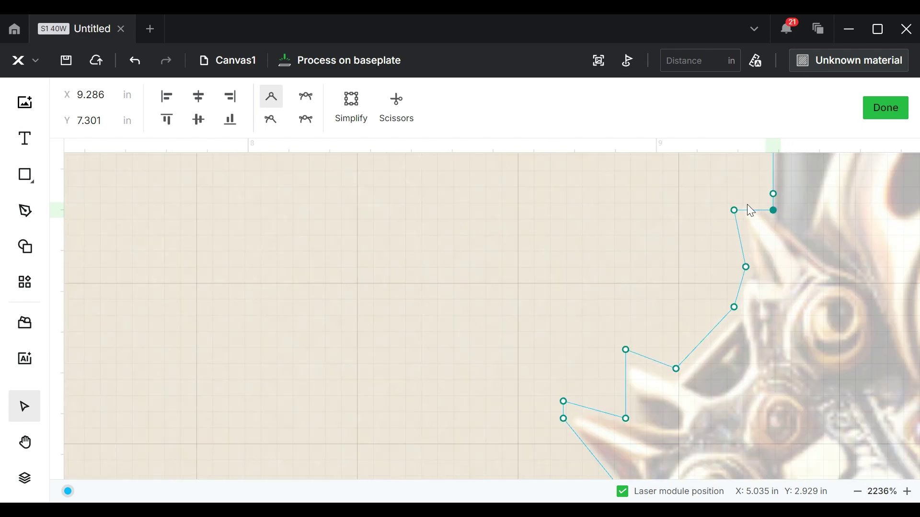
drag(747, 211, 748, 201)
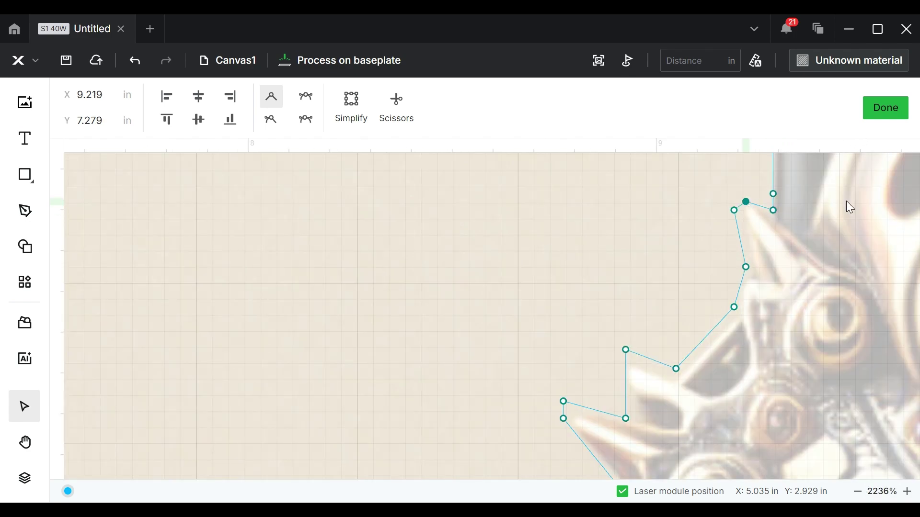
click(734, 211)
drag(734, 210, 736, 209)
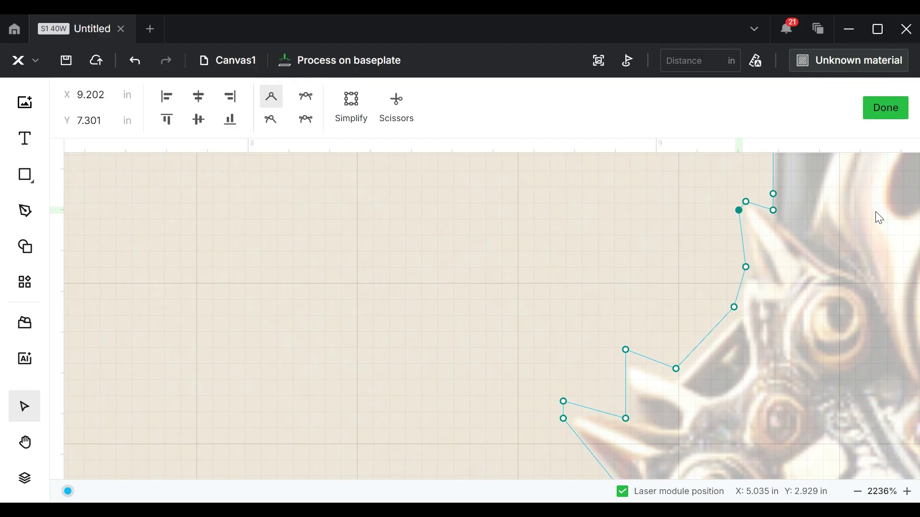
scroll(876, 212, up, 5)
scroll(874, 212, down, 3)
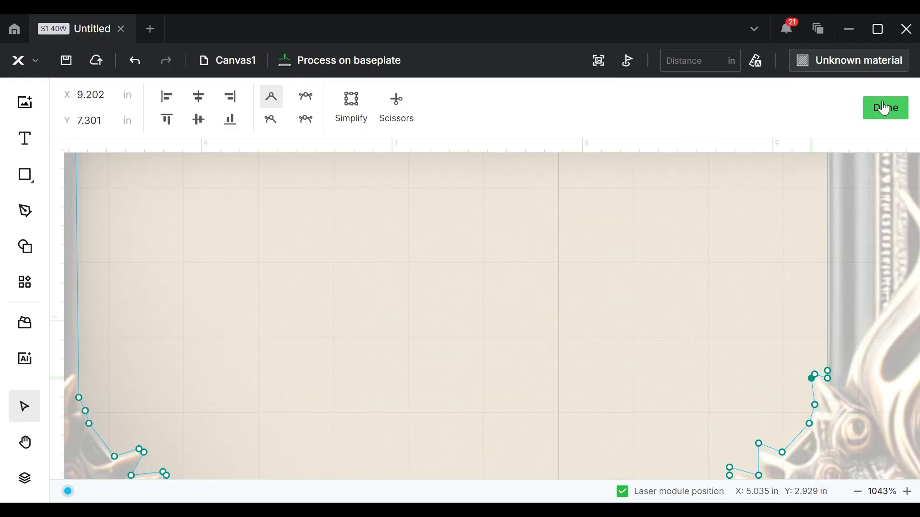
Step: Finish node editing and assign the opening's outline to the red layer
key(Escape)
scroll(532, 333, down, 5)
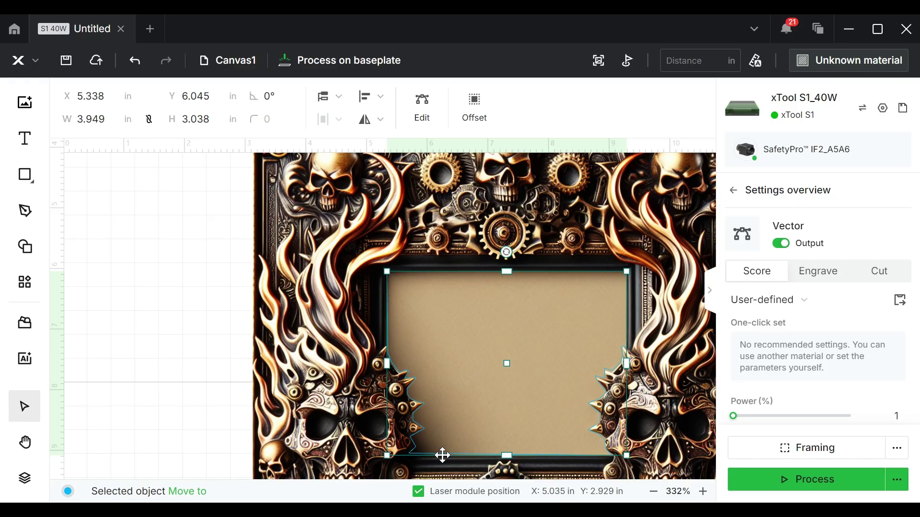
right_click(485, 315)
click(509, 467)
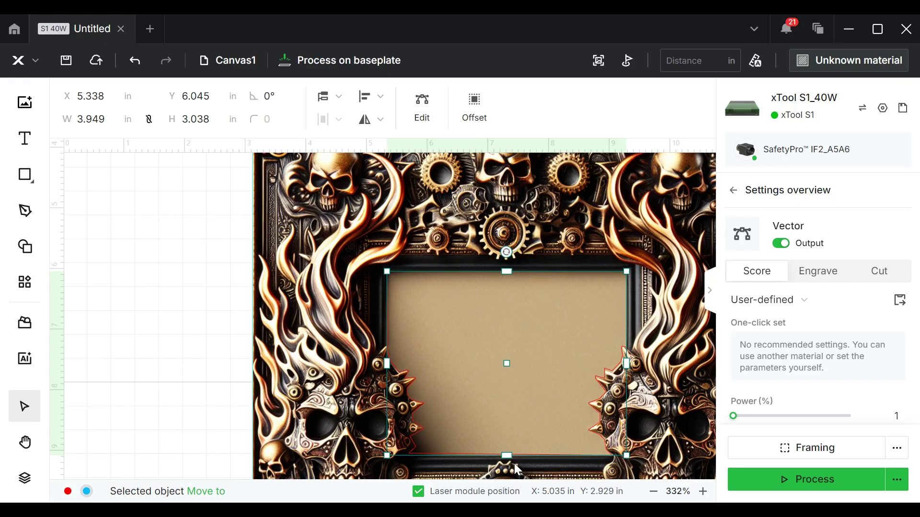
Step: Draw a rectangle about 8.45 × 8.04 in around the outer edge of the frame image, check its fit and deselect it
scroll(506, 354, down, 3)
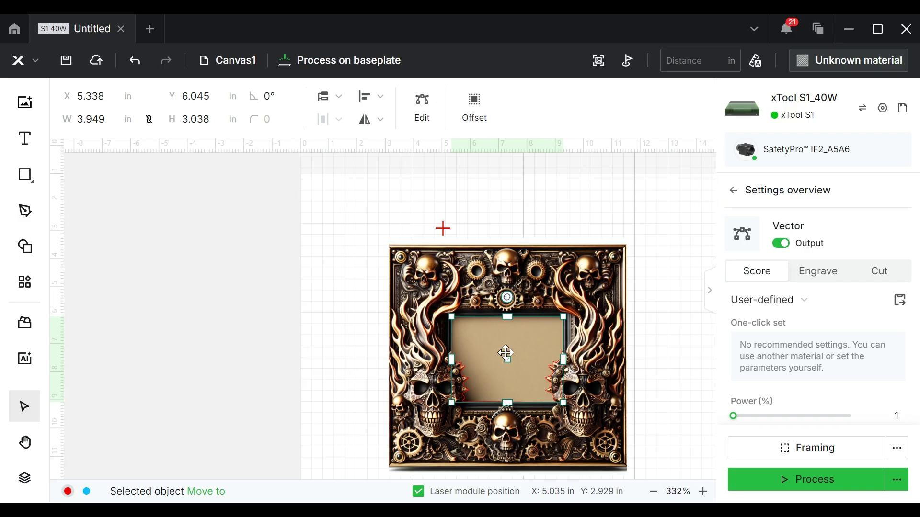
click(25, 175)
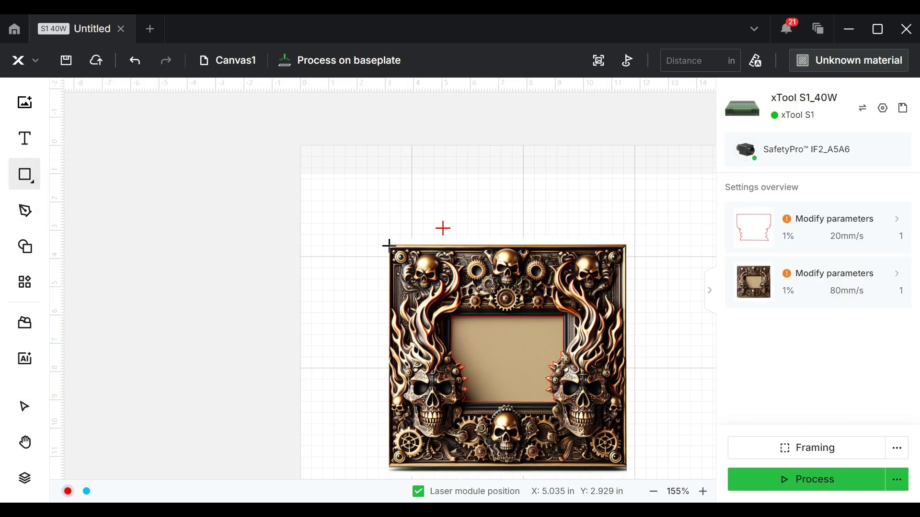
drag(388, 244, 631, 471)
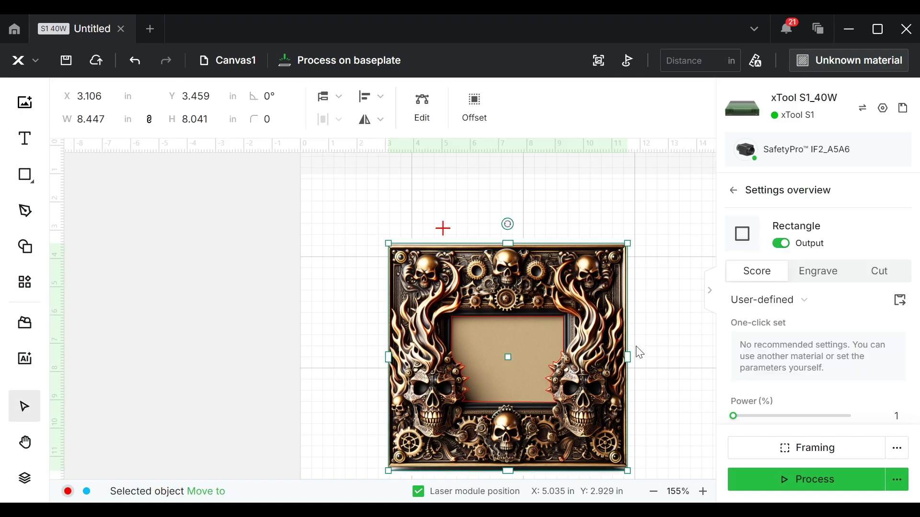
scroll(641, 358, up, 3)
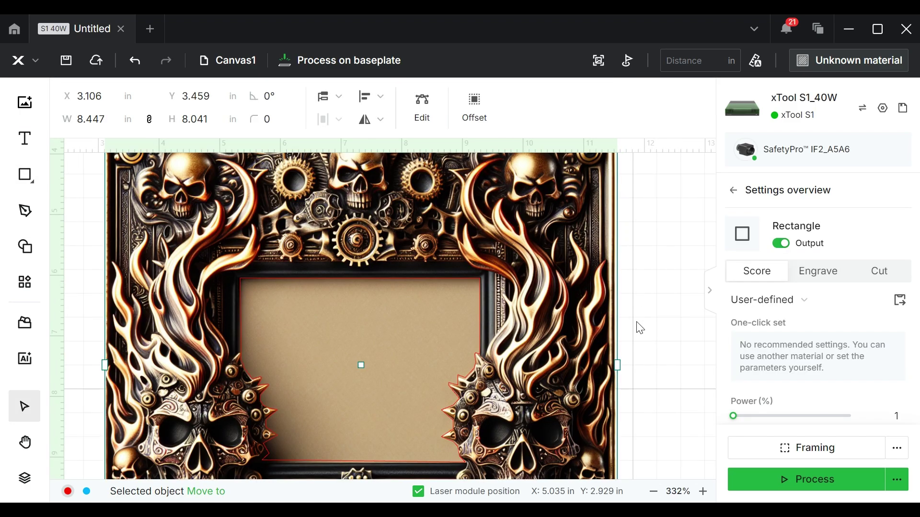
scroll(638, 340, up, 5)
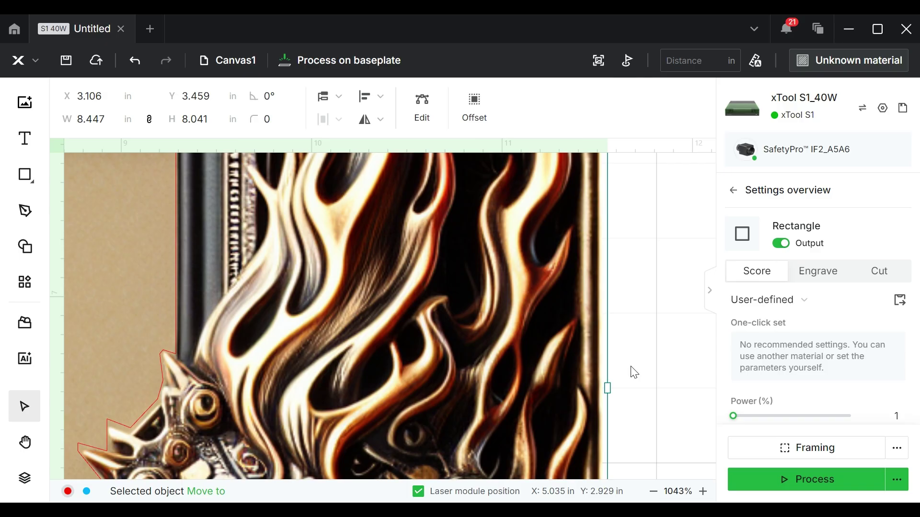
scroll(635, 371, down, 8)
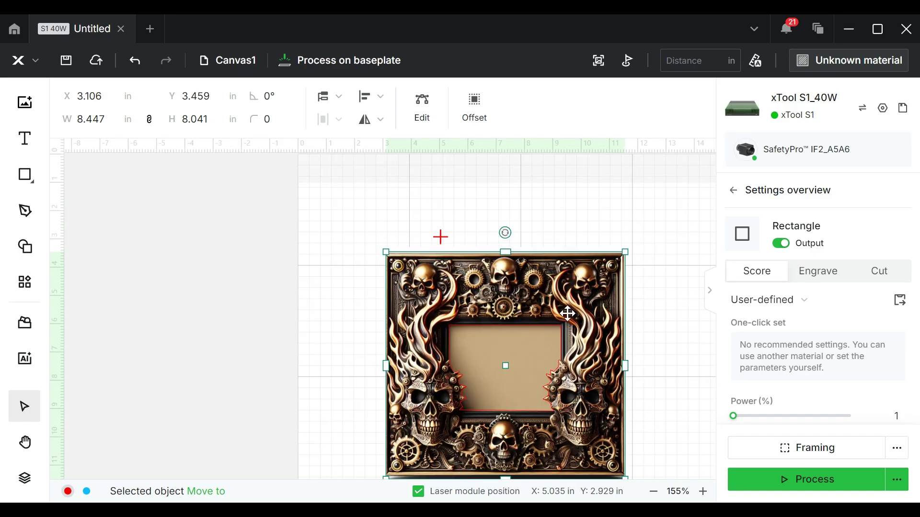
click(320, 215)
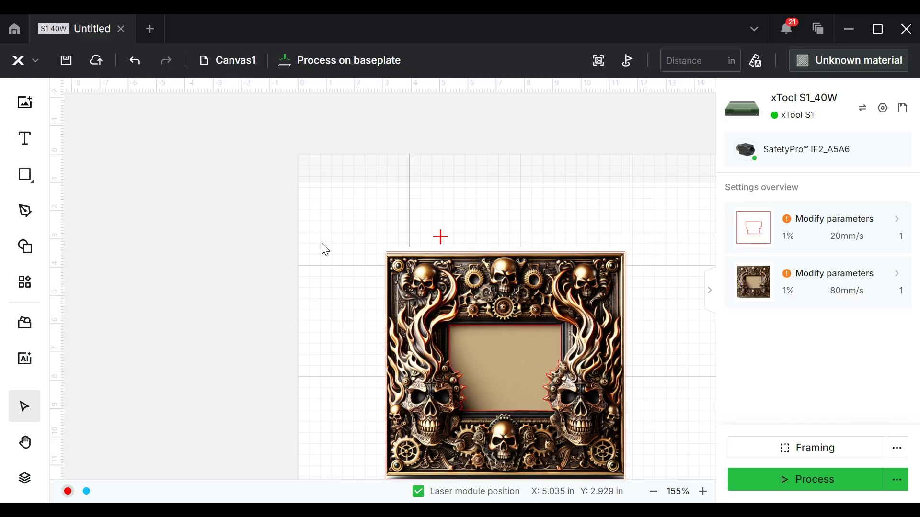